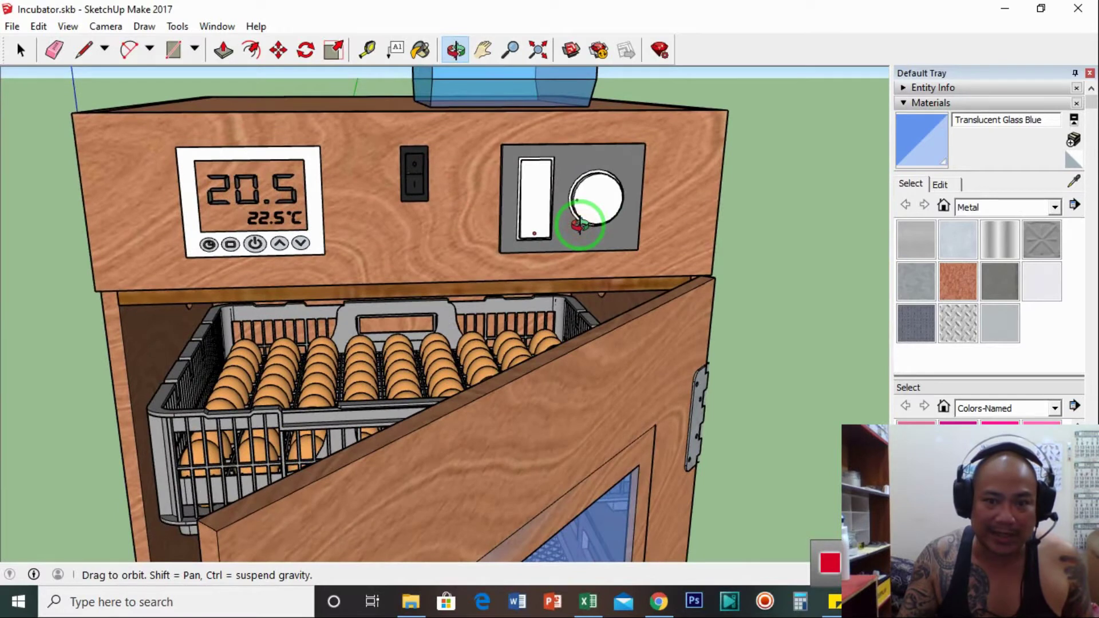
Hide the cabinet's outer side panel together with the round white vent cover mounted on it
drag(458, 216, 110, 247)
scroll(436, 218, down, 2)
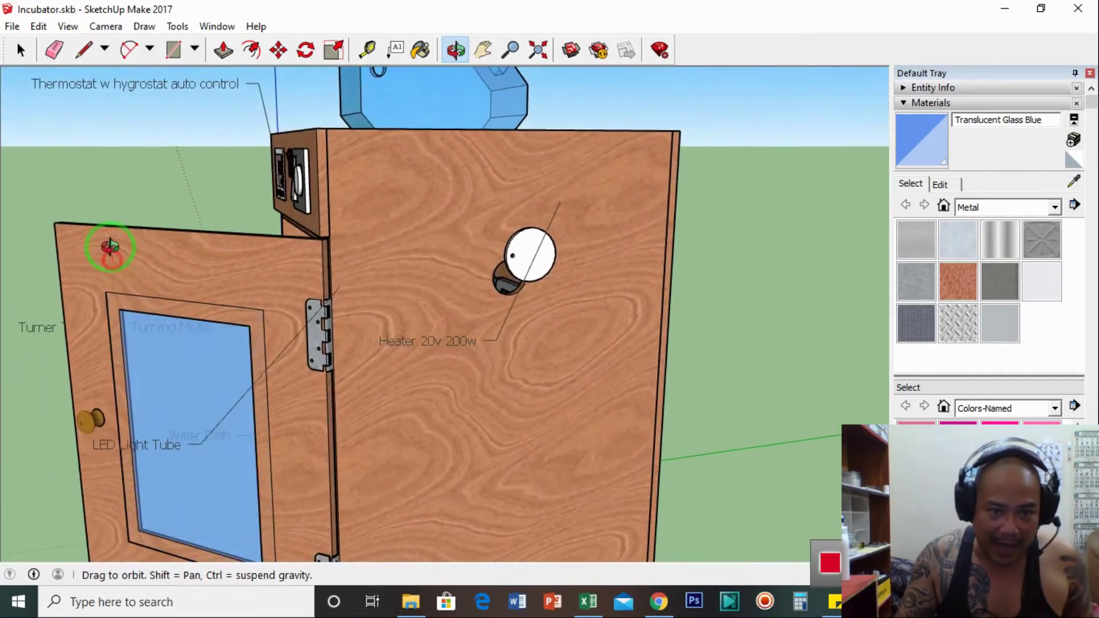
key(space)
click(461, 401)
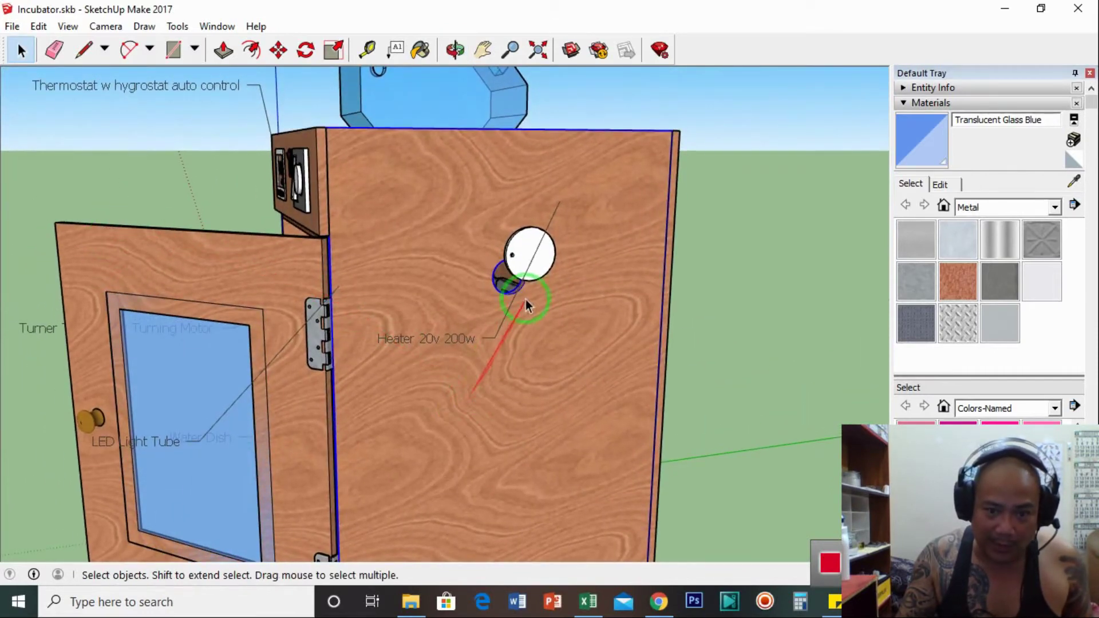
right_click(541, 264)
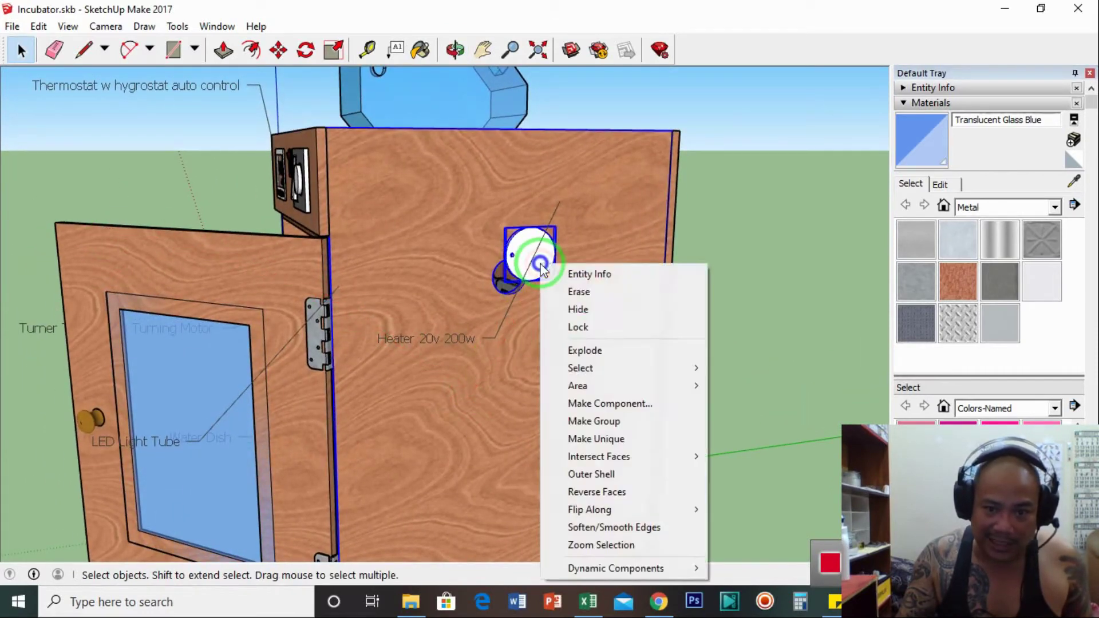
click(602, 312)
Examine the opened incubator interior, including the fans, heater, egg tray, hatching tray and water dish
click(456, 50)
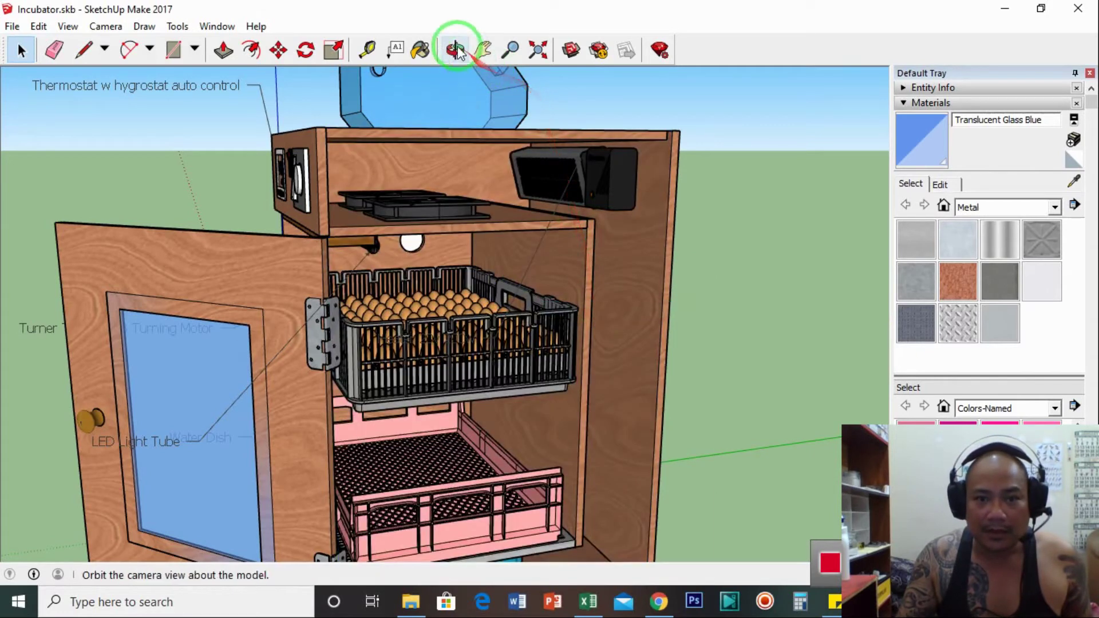
drag(464, 246, 505, 213)
scroll(505, 214, up, 8)
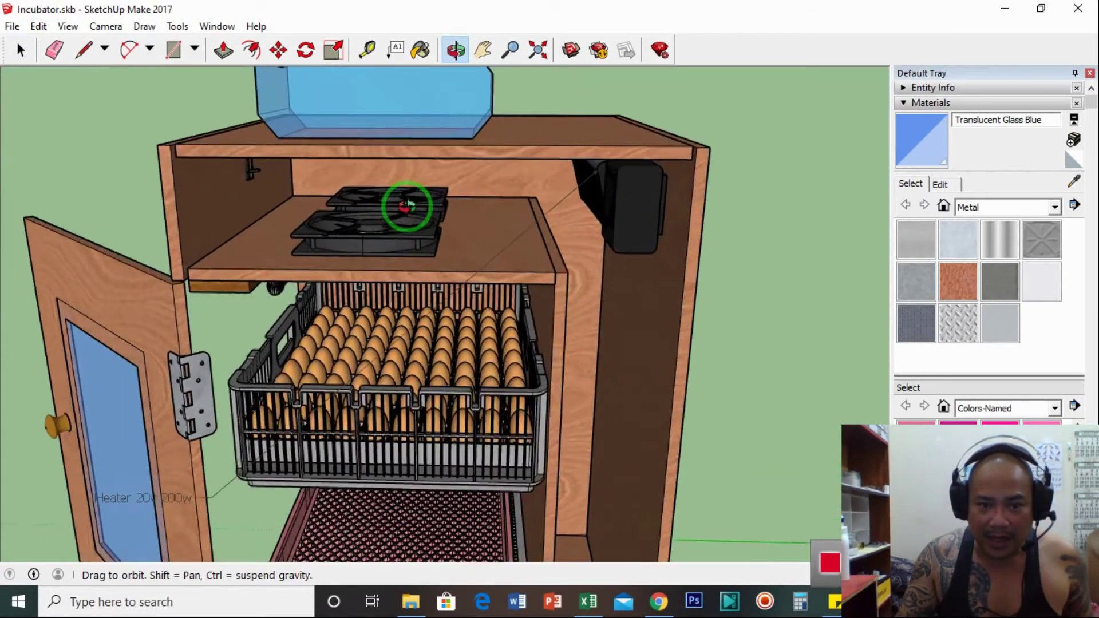
scroll(407, 206, up, 3)
scroll(371, 252, down, 4)
drag(386, 277, 478, 261)
scroll(478, 260, down, 5)
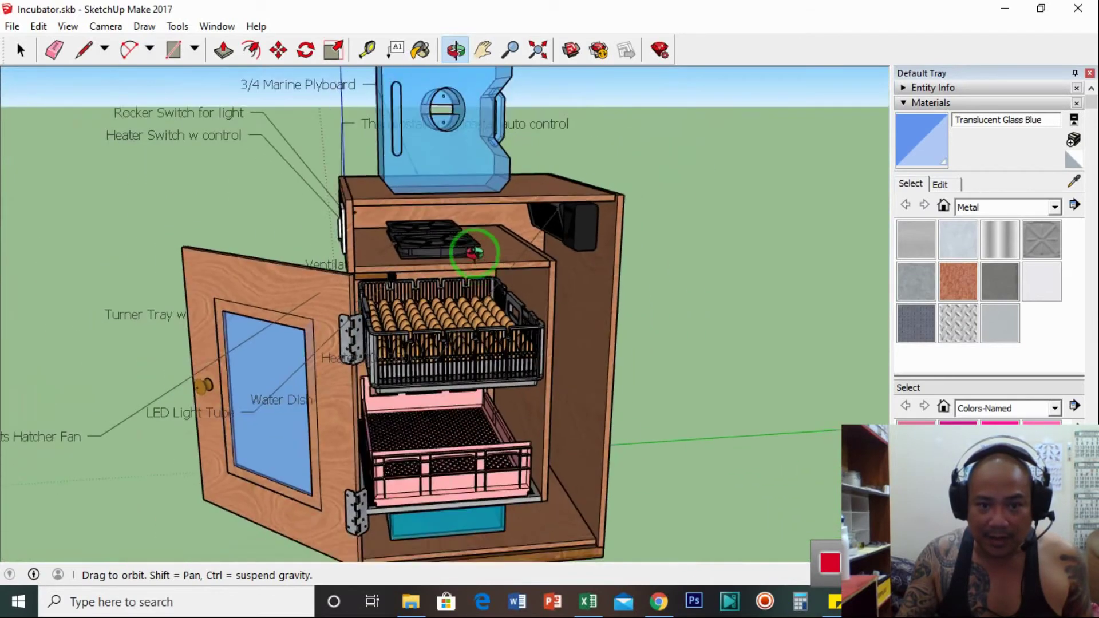
drag(466, 179, 709, 353)
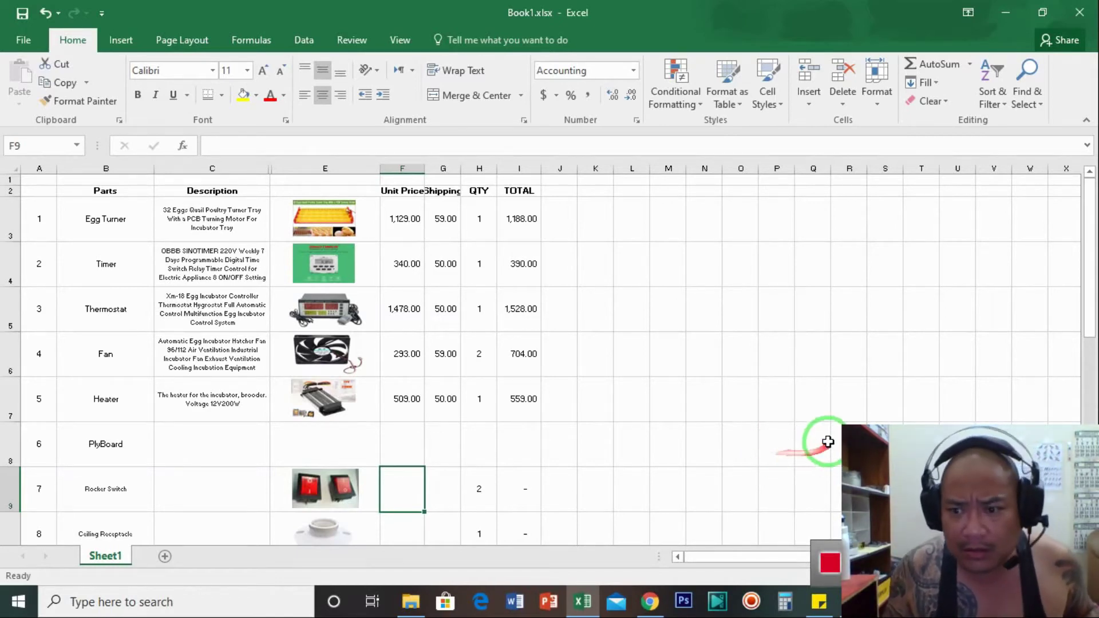
Switch to the Book1.xlsx parts list in Excel and review the Egg Turner, Timer, Thermostat, Fan and Heater rows with their prices
scroll(653, 438, down, 1)
ctrl+scroll(652, 436, up, 4)
ctrl+scroll(652, 436, up, 1)
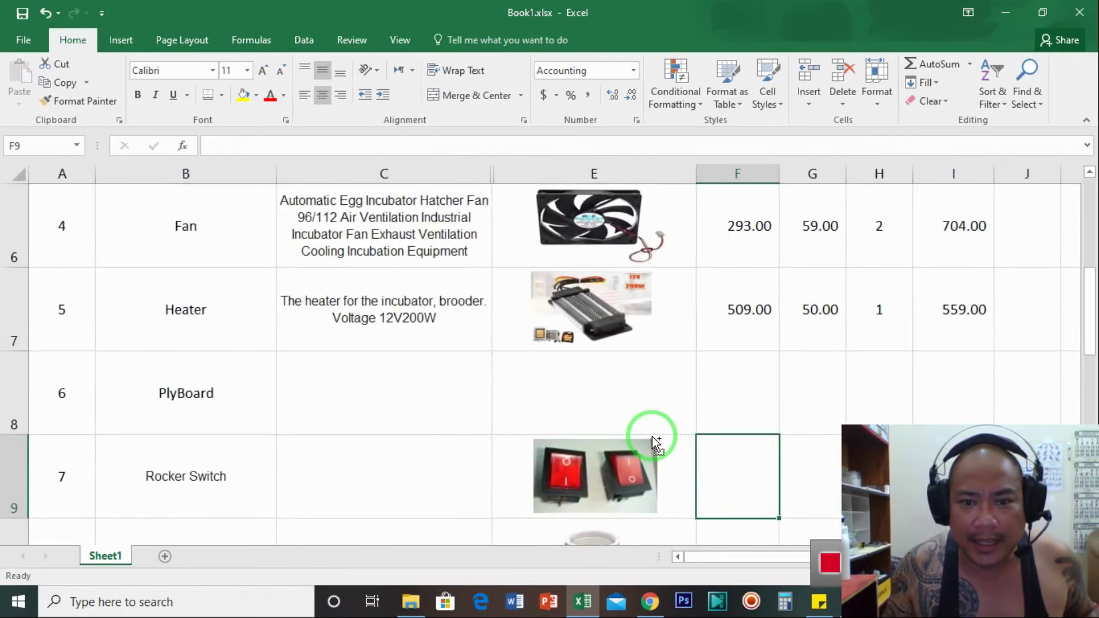
drag(1090, 346, 1093, 240)
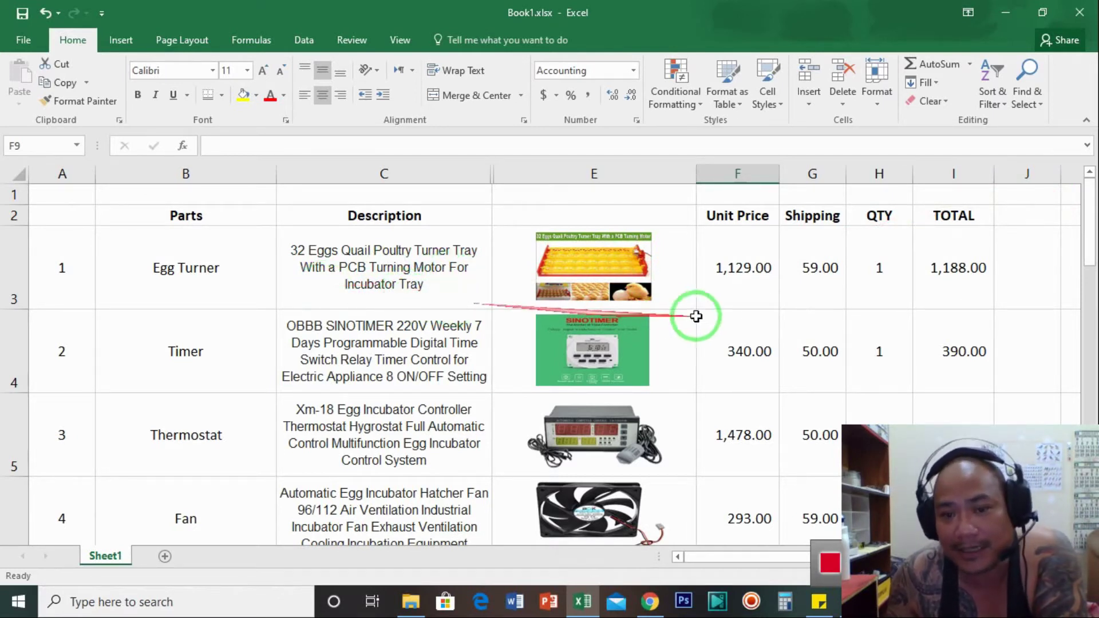
click(721, 290)
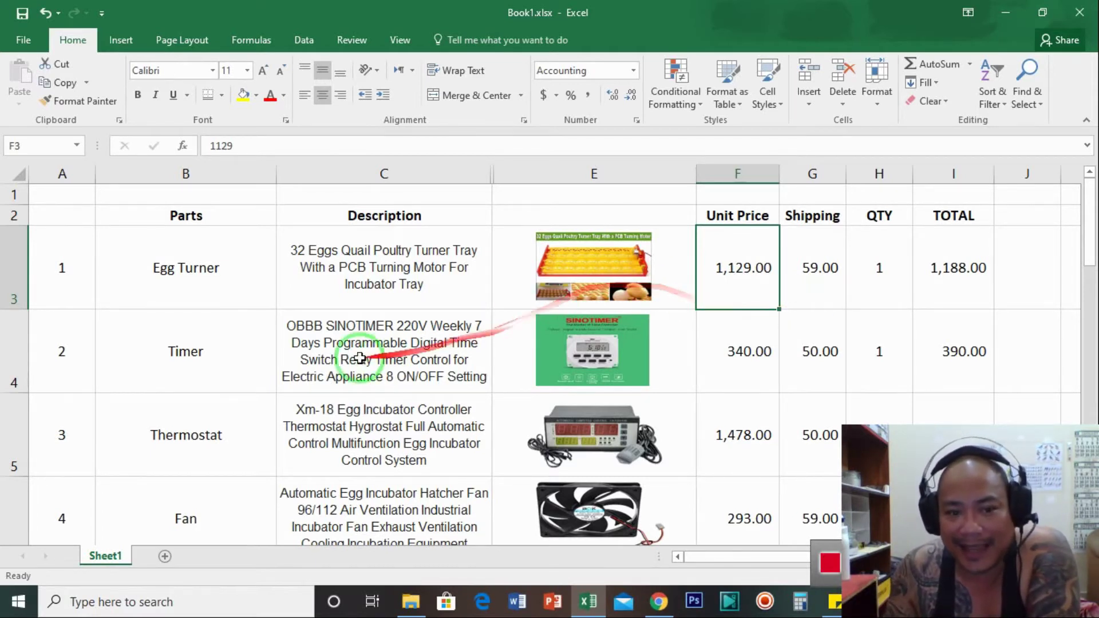
click(226, 365)
click(743, 366)
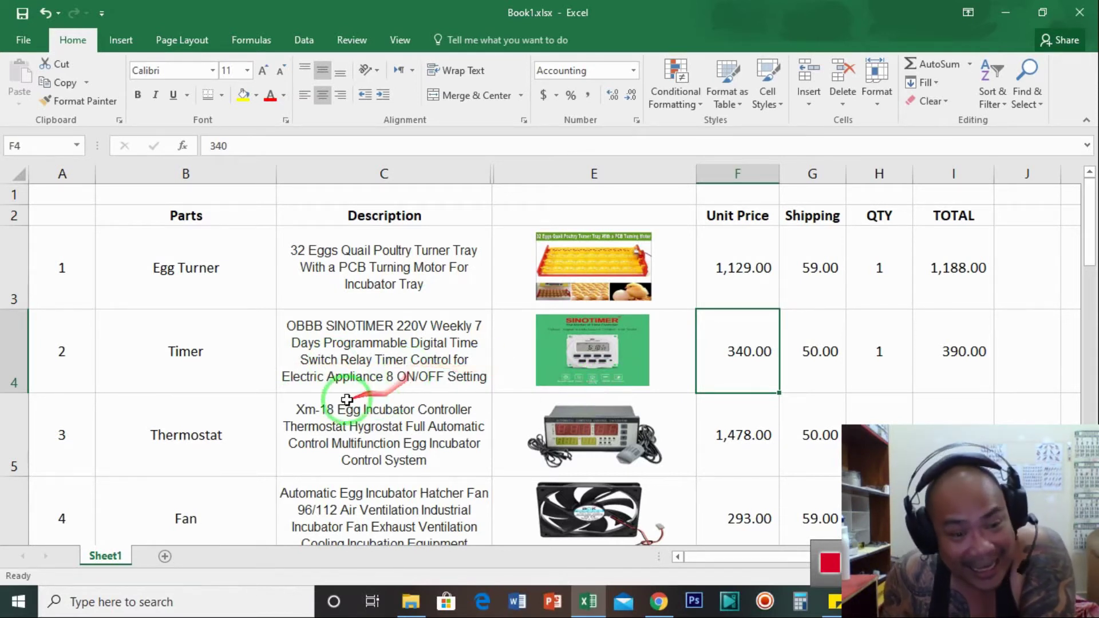
click(222, 455)
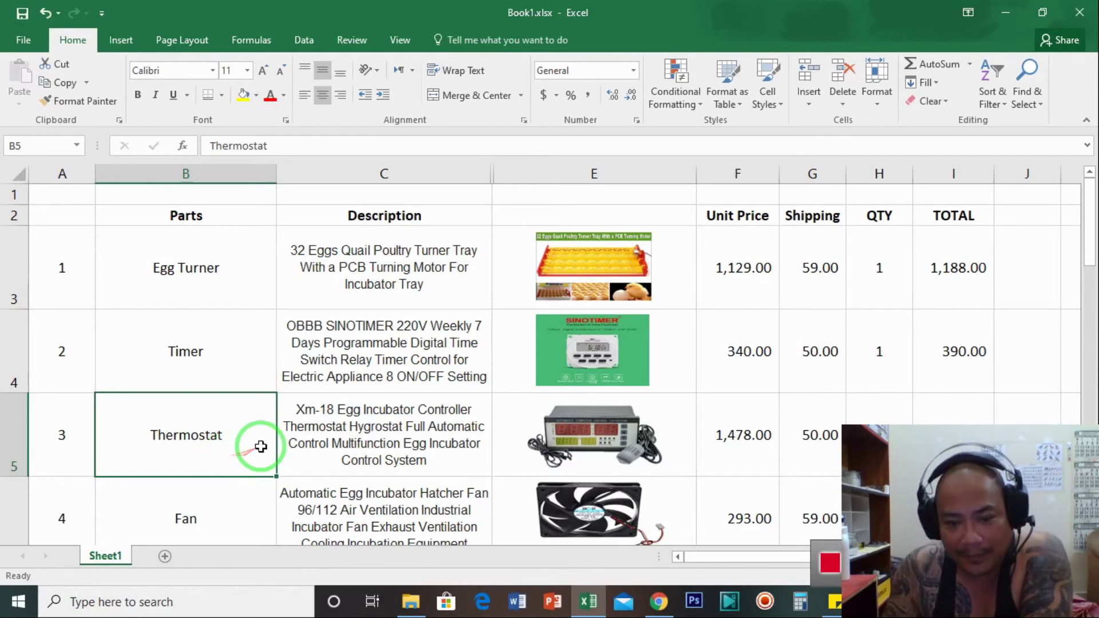
scroll(255, 445, down, 2)
click(236, 409)
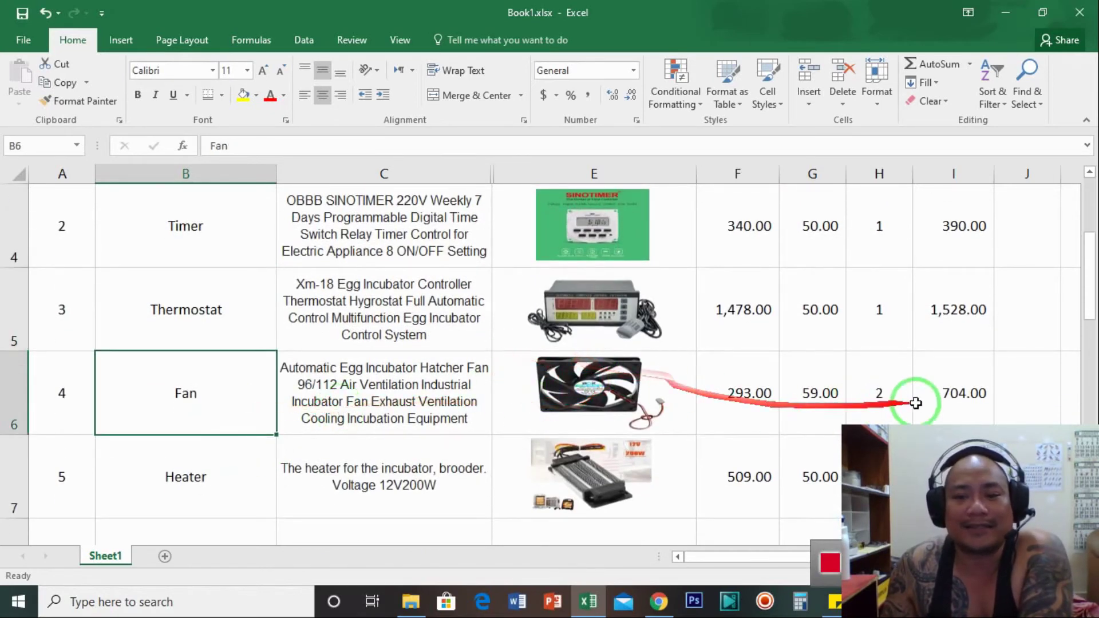
scroll(299, 445, down, 2)
scroll(307, 400, up, 2)
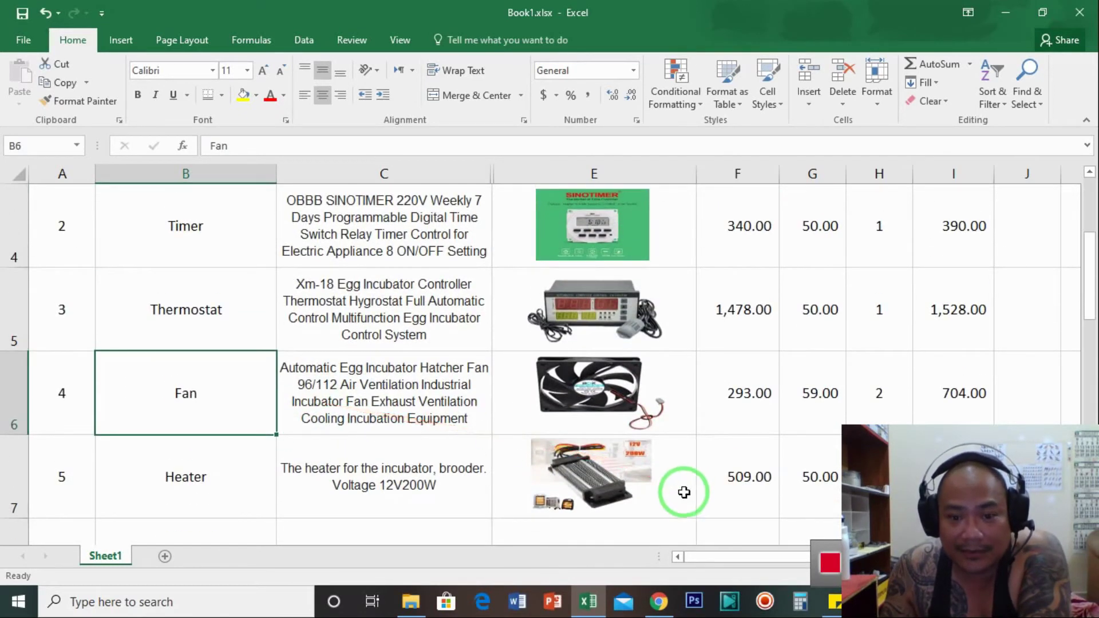
scroll(684, 498, down, 1)
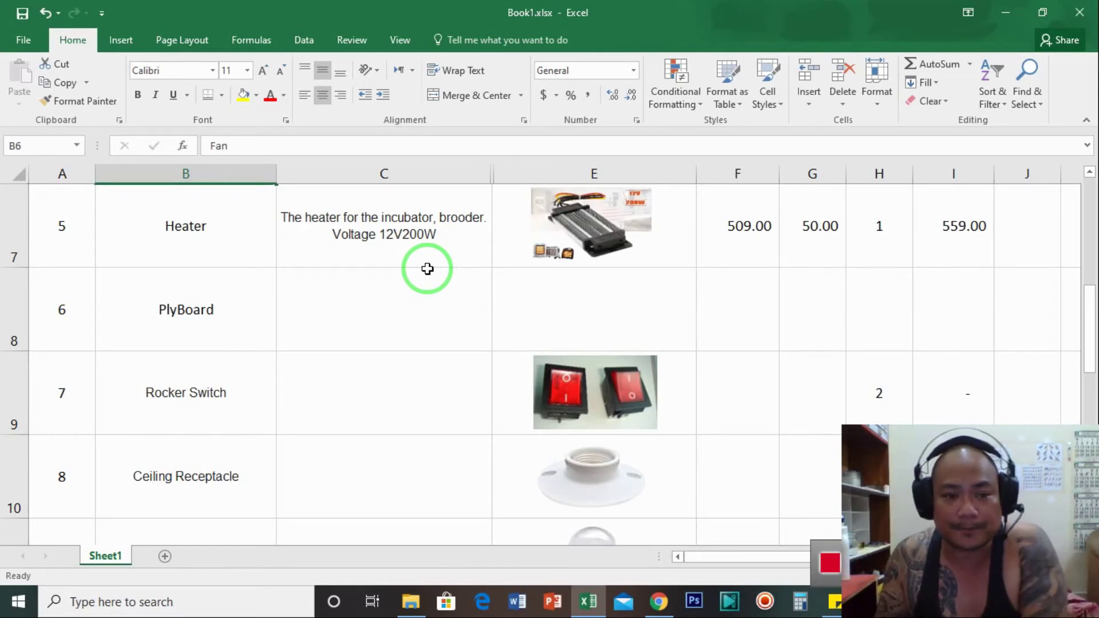
Review the remaining parts from PlyBoard and Rocker Switch through Wall Plug Socket, Locking Clips and Male Plug
click(255, 327)
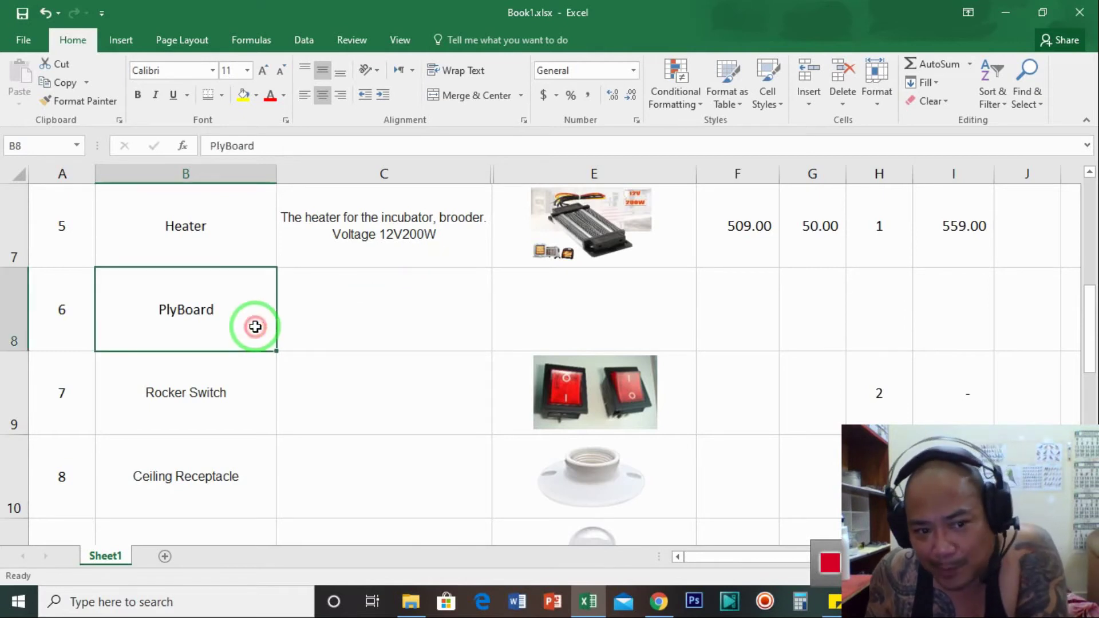
click(254, 418)
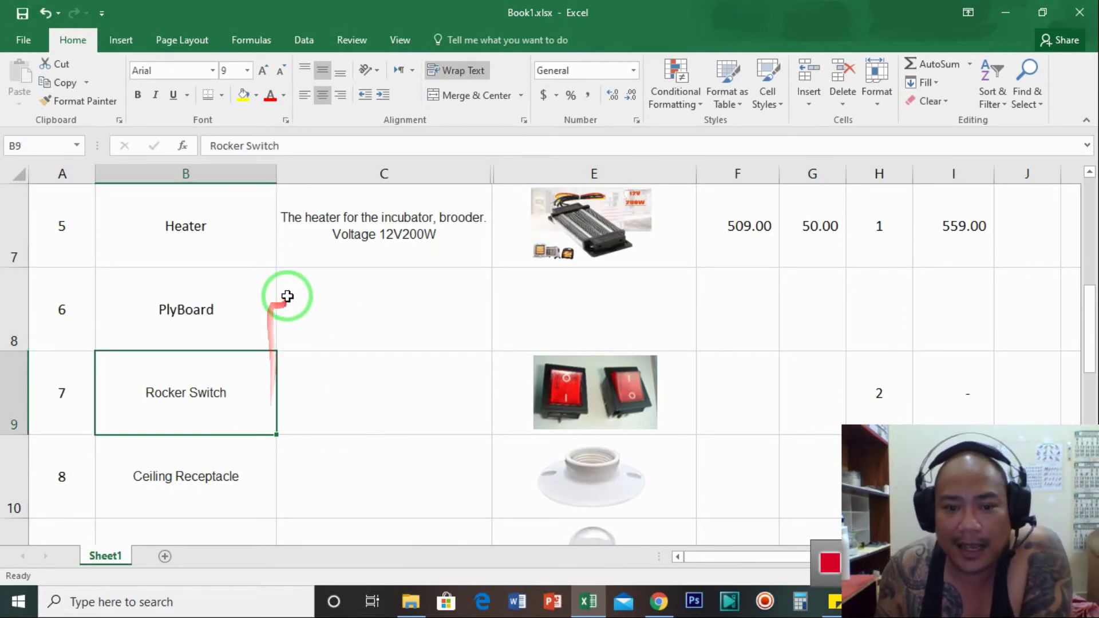
scroll(288, 296, down, 1)
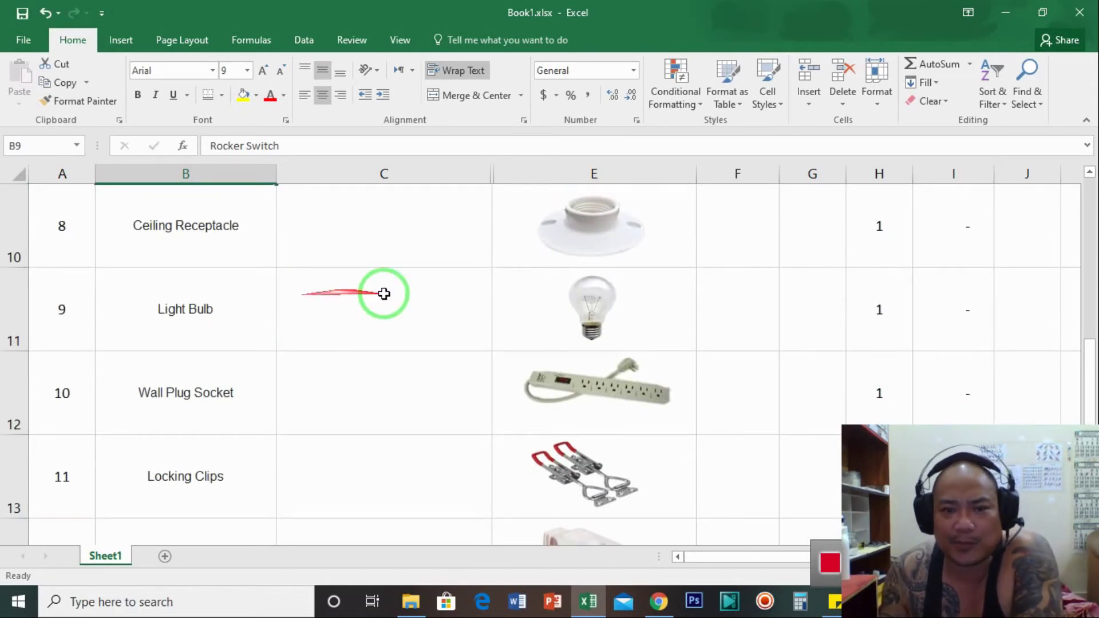
scroll(401, 294, up, 1)
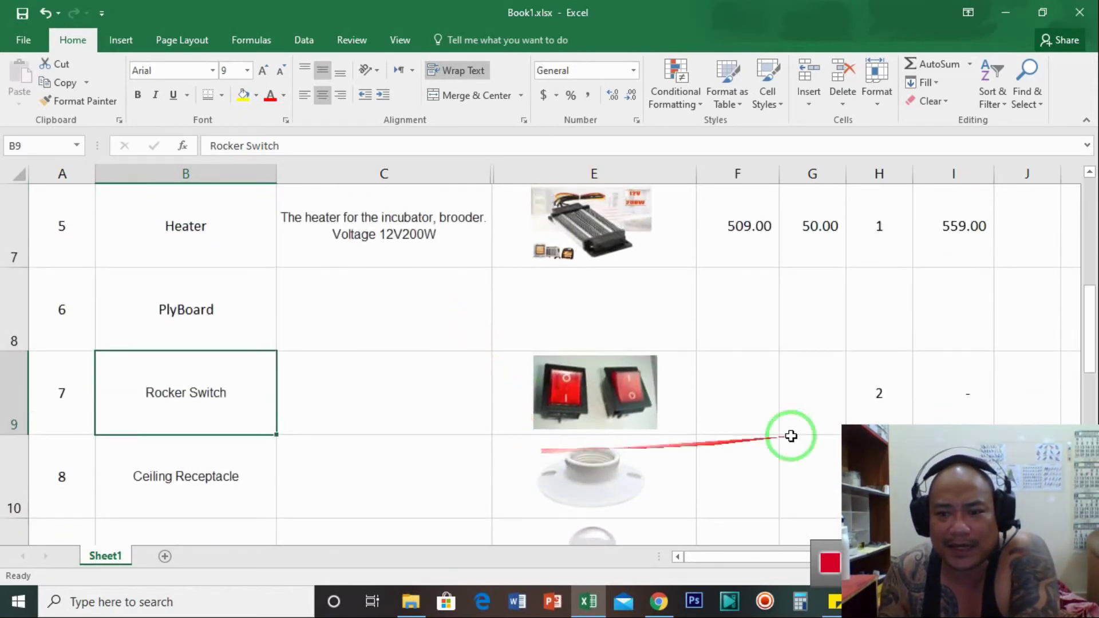
drag(1090, 349, 1092, 373)
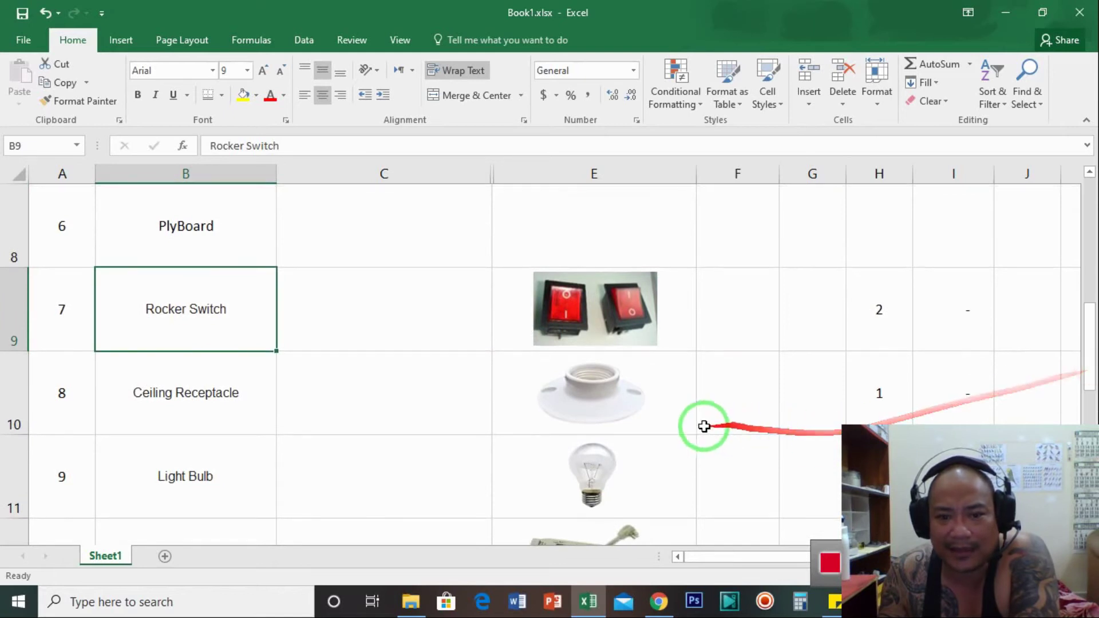
click(684, 424)
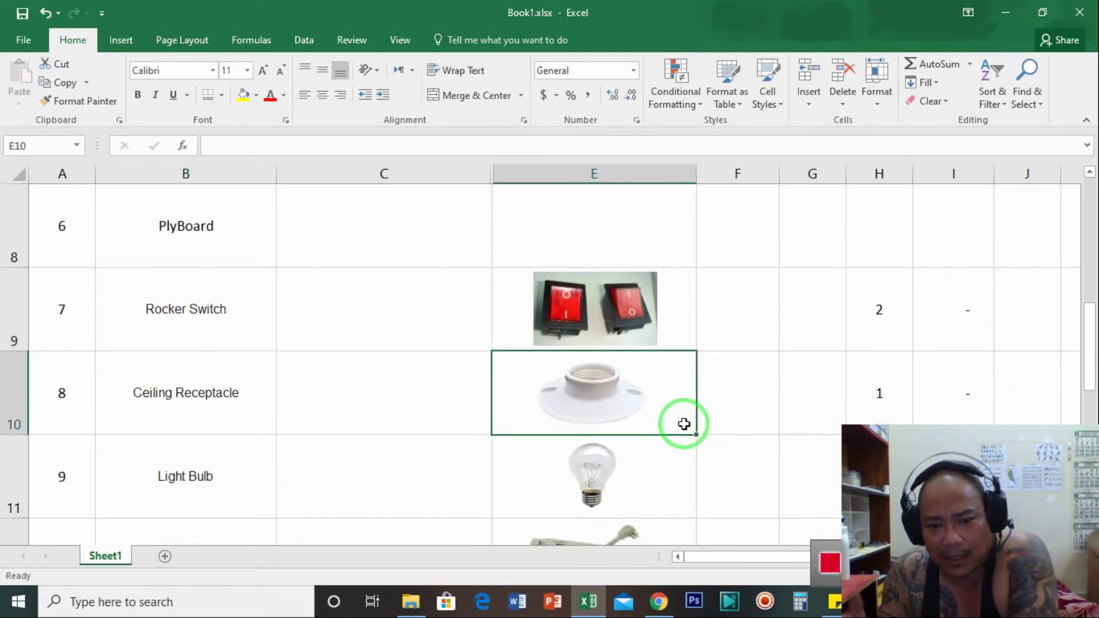
scroll(684, 424, down, 1)
scroll(684, 407, up, 1)
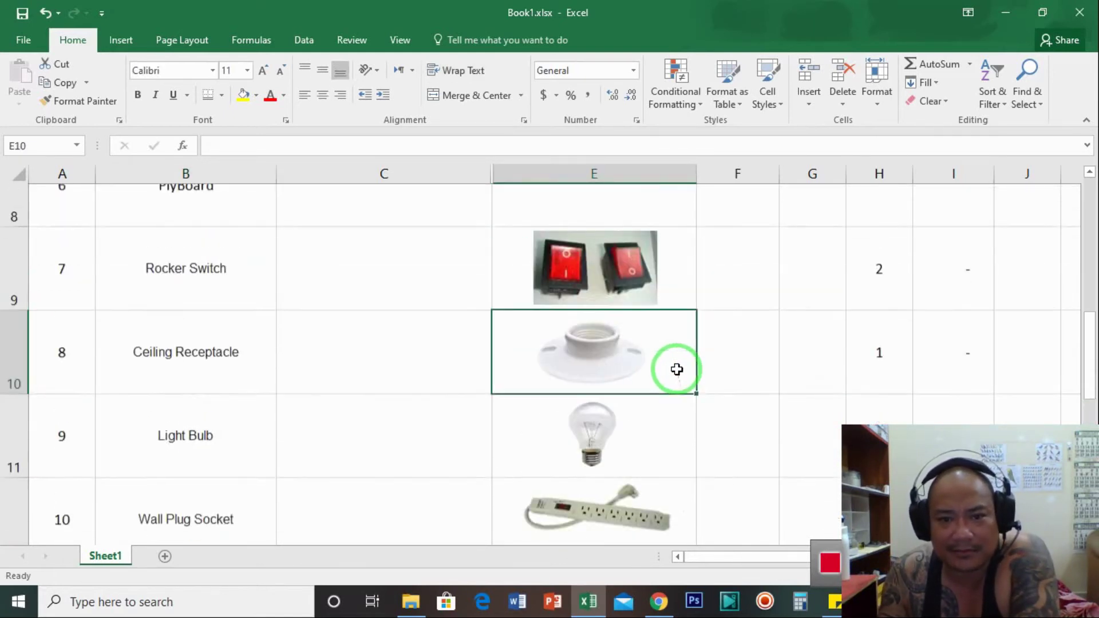
scroll(290, 386, down, 2)
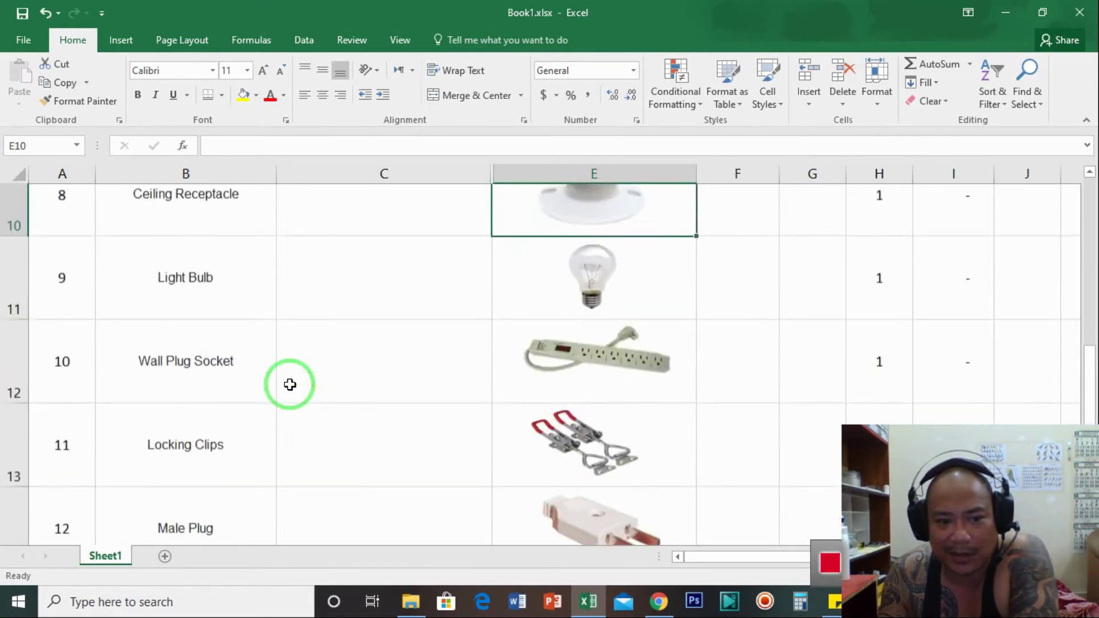
scroll(288, 385, up, 1)
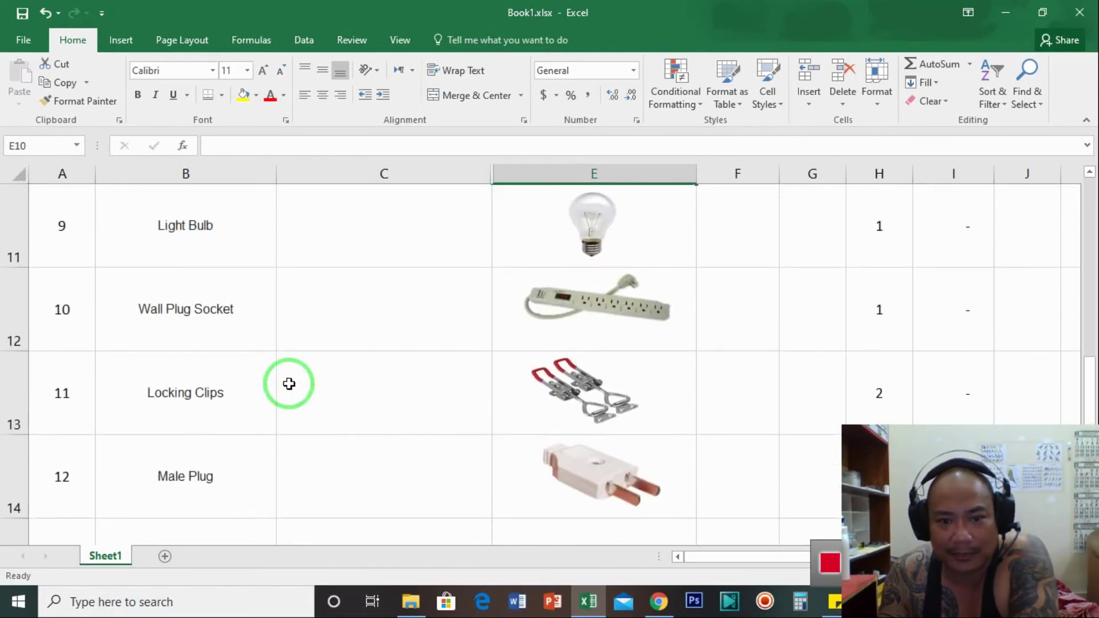
click(369, 338)
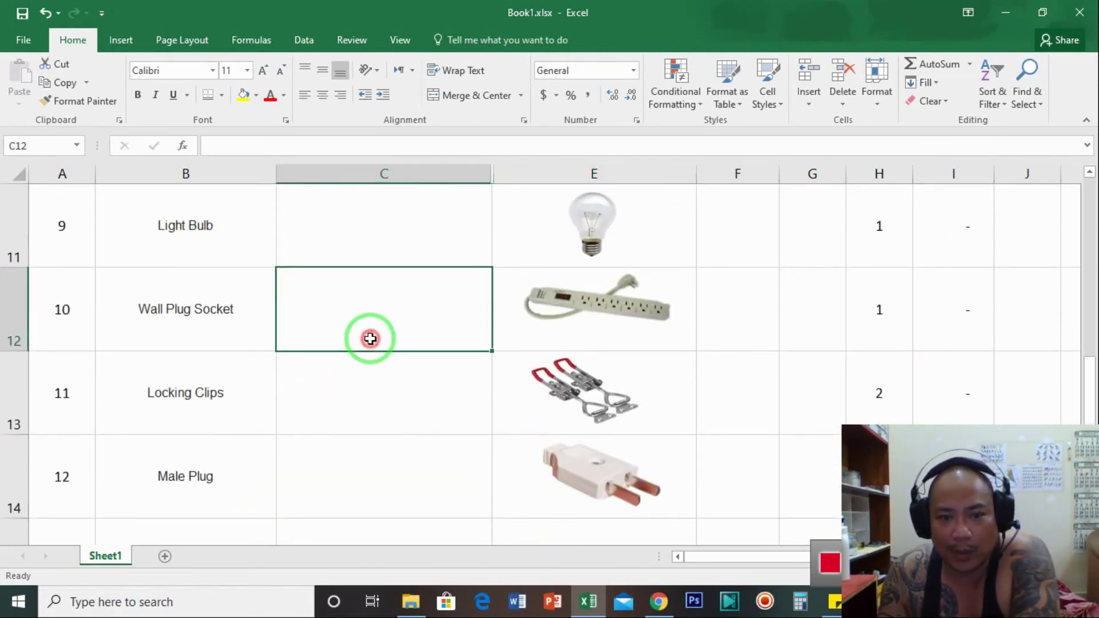
click(346, 406)
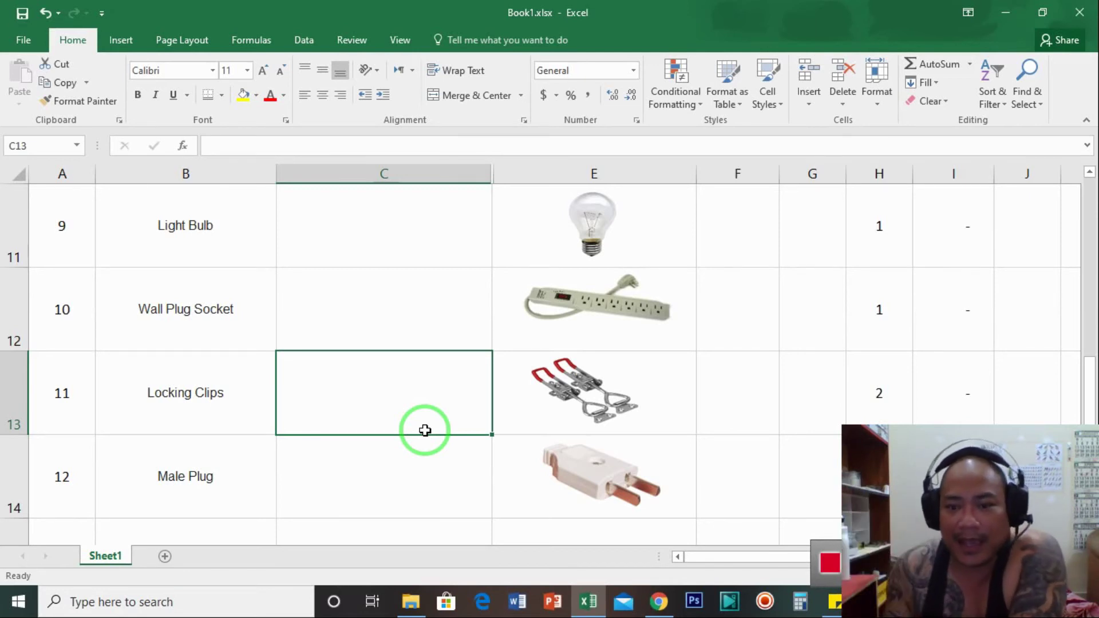
click(430, 465)
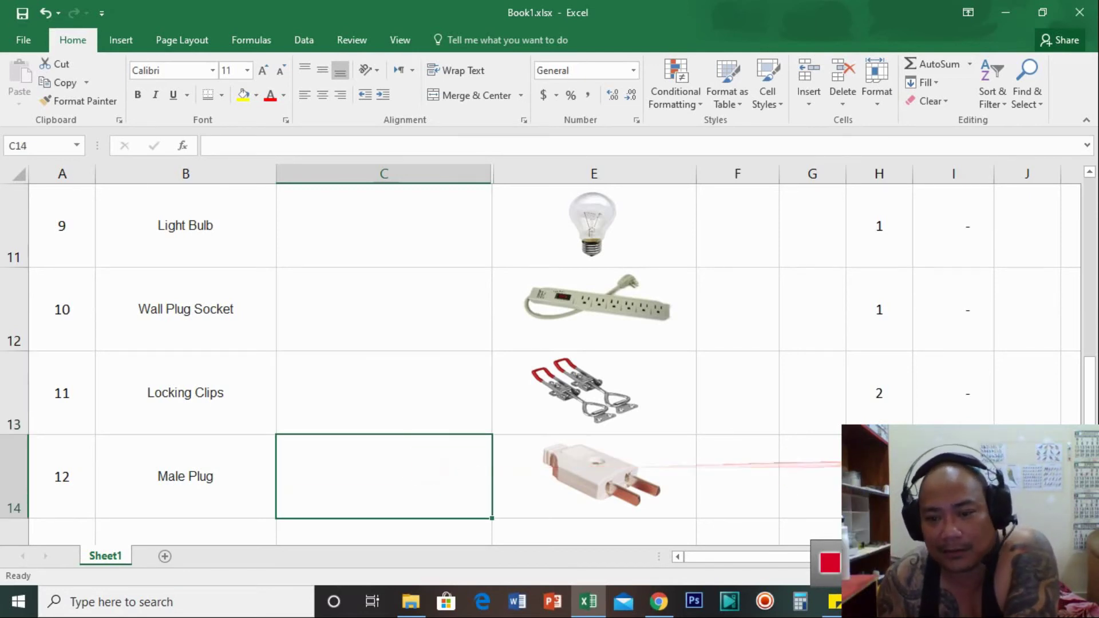
Check the grand total formula in cell I15 and go back over the parts rows, including the PlyBoard entry
scroll(548, 365, up, 1)
scroll(548, 365, up, 3)
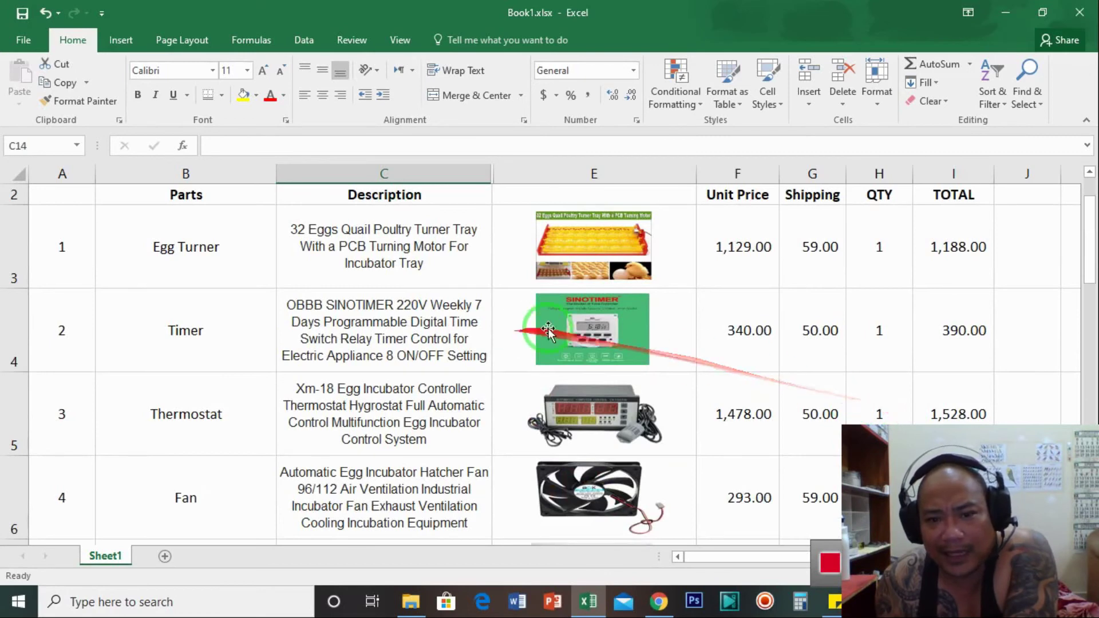
drag(1090, 277, 1091, 276)
scroll(981, 309, down, 2)
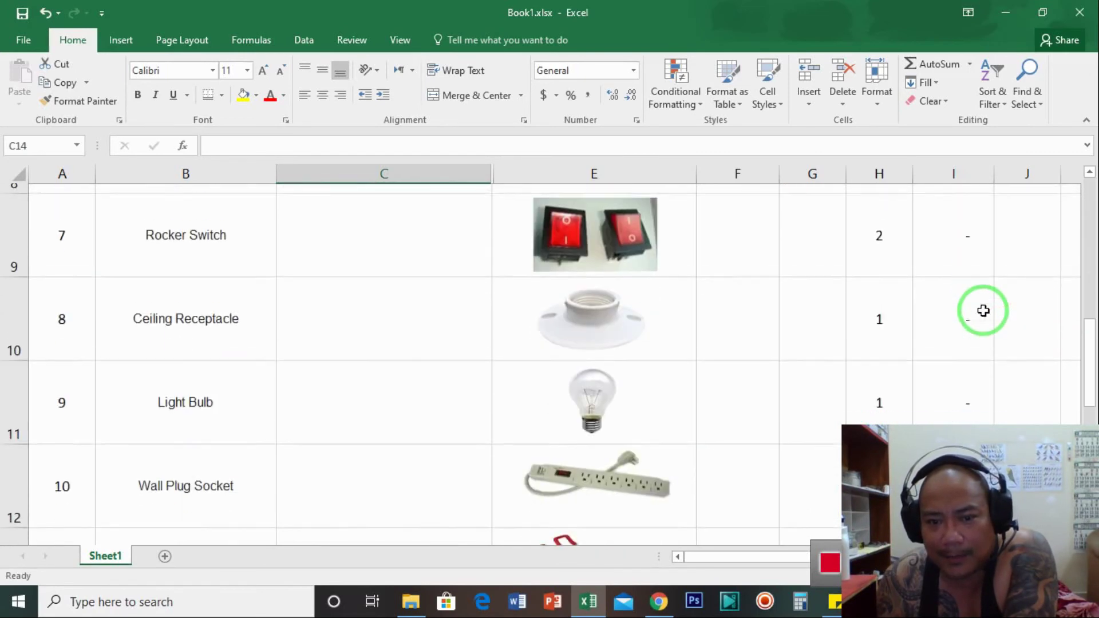
scroll(983, 310, down, 1)
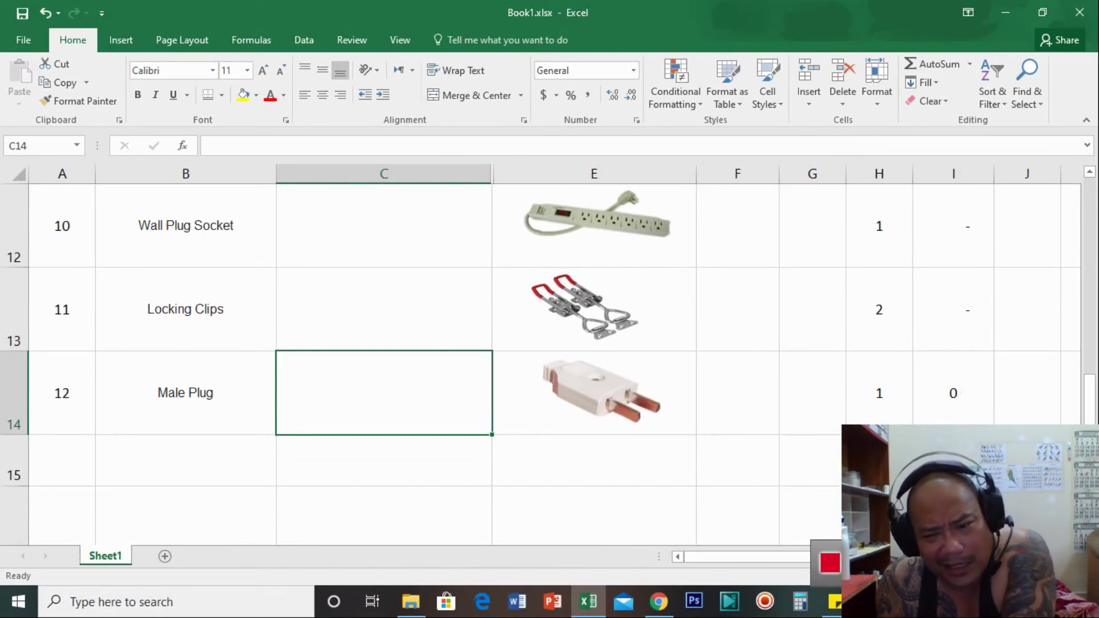
click(962, 458)
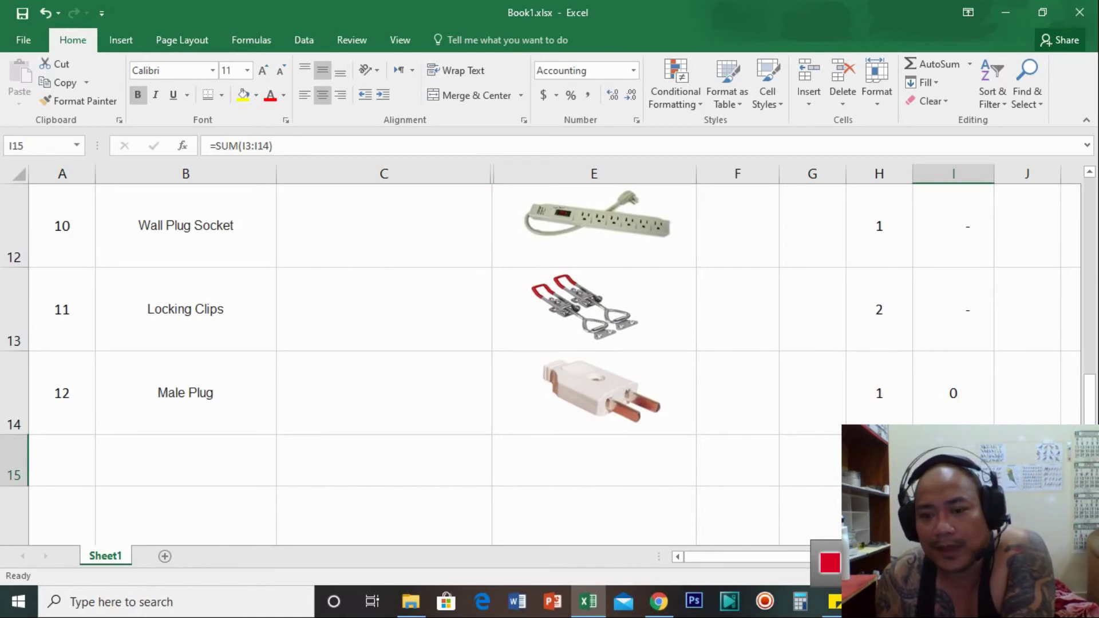
scroll(834, 473, up, 2)
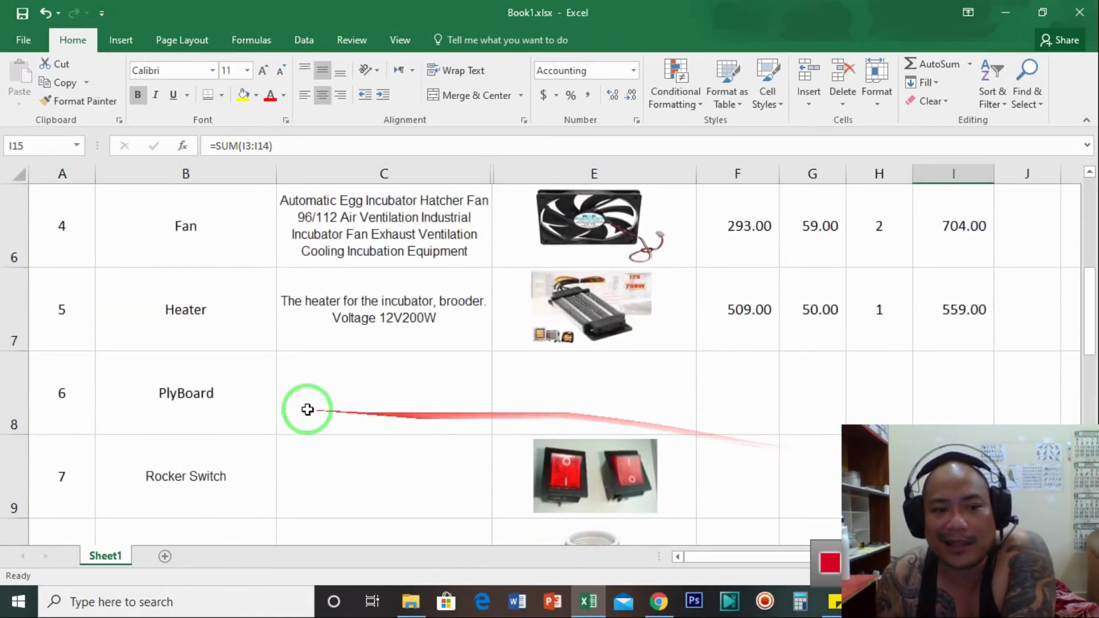
click(304, 409)
click(184, 410)
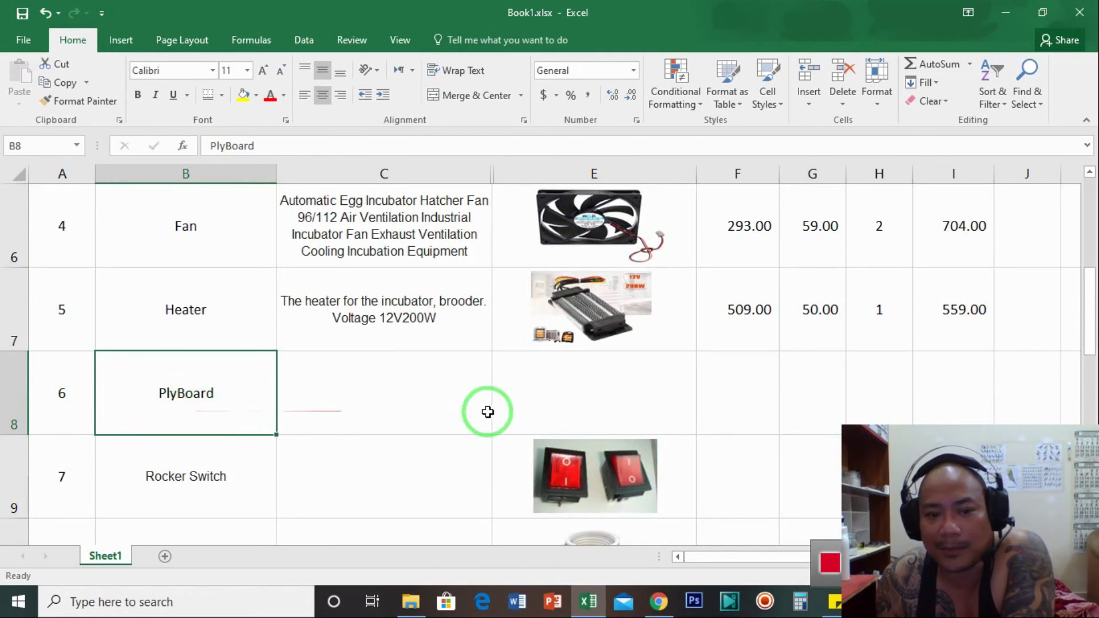
scroll(738, 398, down, 1)
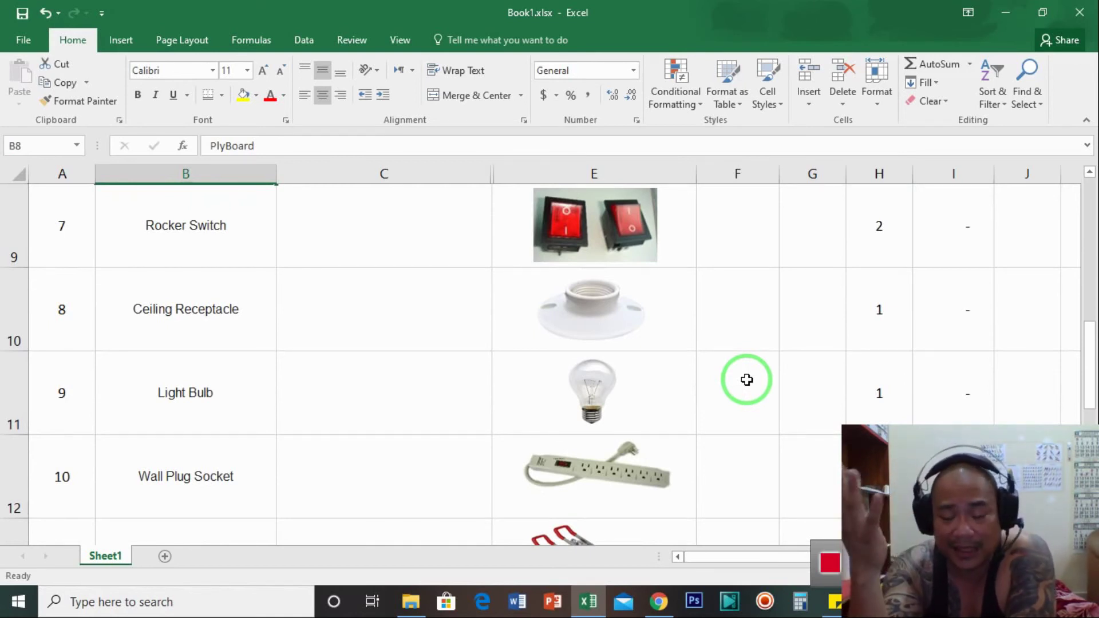
scroll(916, 394, down, 1)
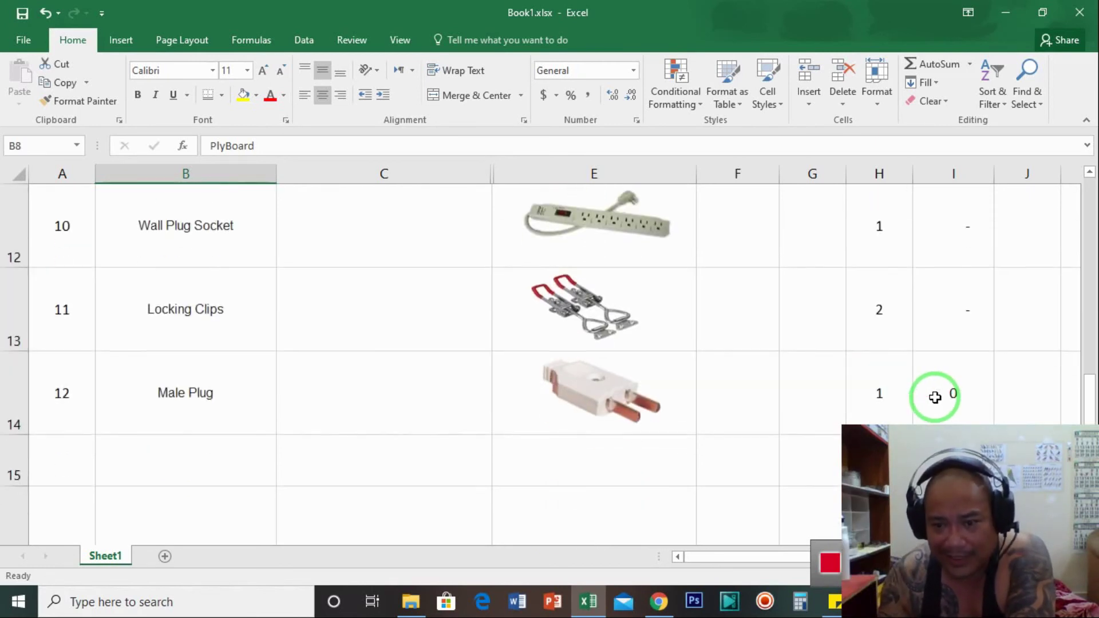
click(953, 461)
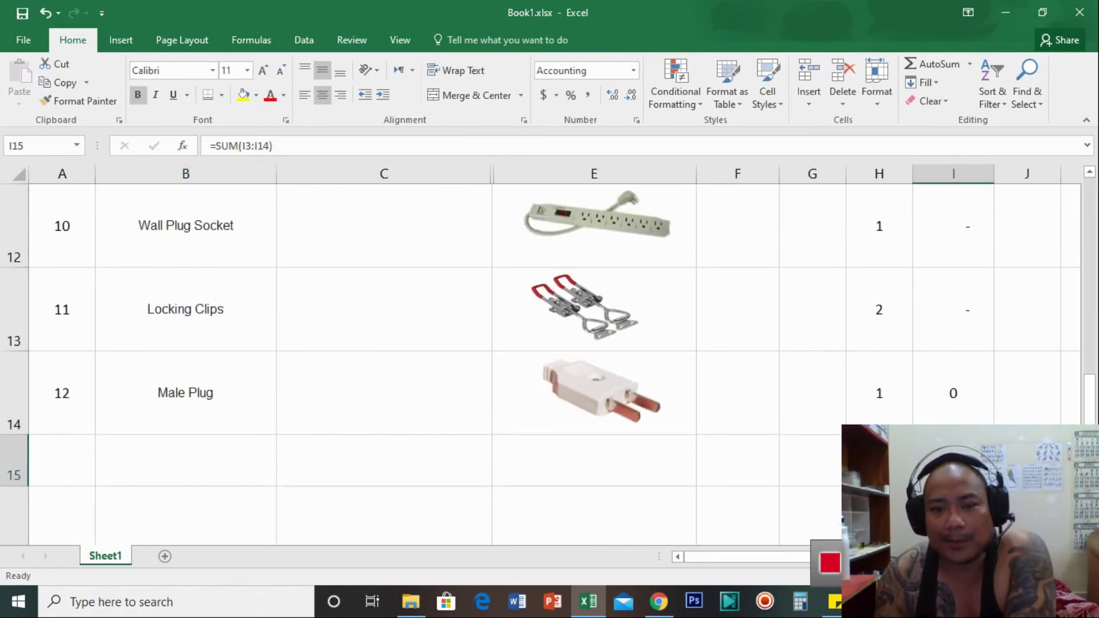